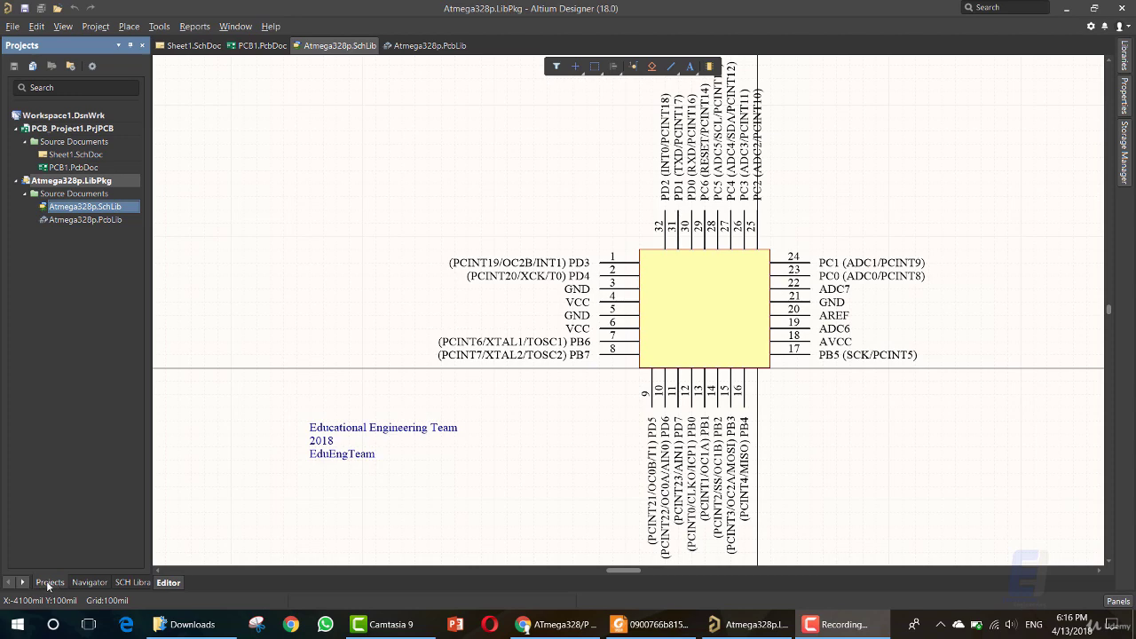
Show the Atmega328p.SchLib library's folder in File Explorer.
right_click(102, 207)
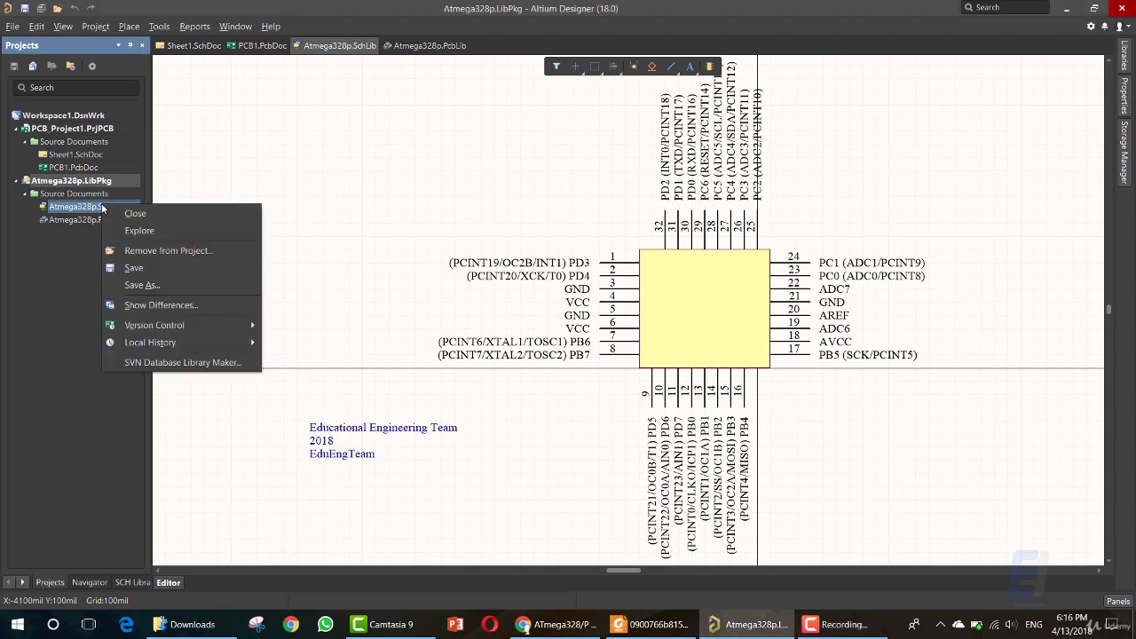
click(131, 231)
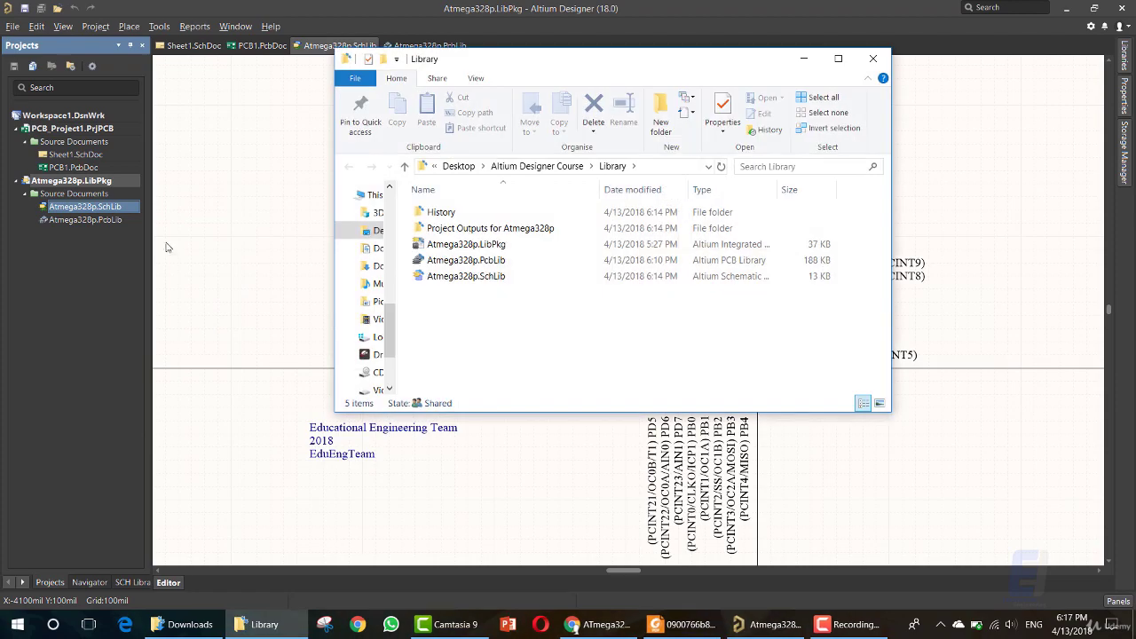
mouse_move(458, 314)
mouse_down()
mouse_move(443, 215)
mouse_move(446, 312)
mouse_up()
Open 'Project Outputs for Atmega328p' and select the Atmega328p.IntLib file.
double_click(490, 229)
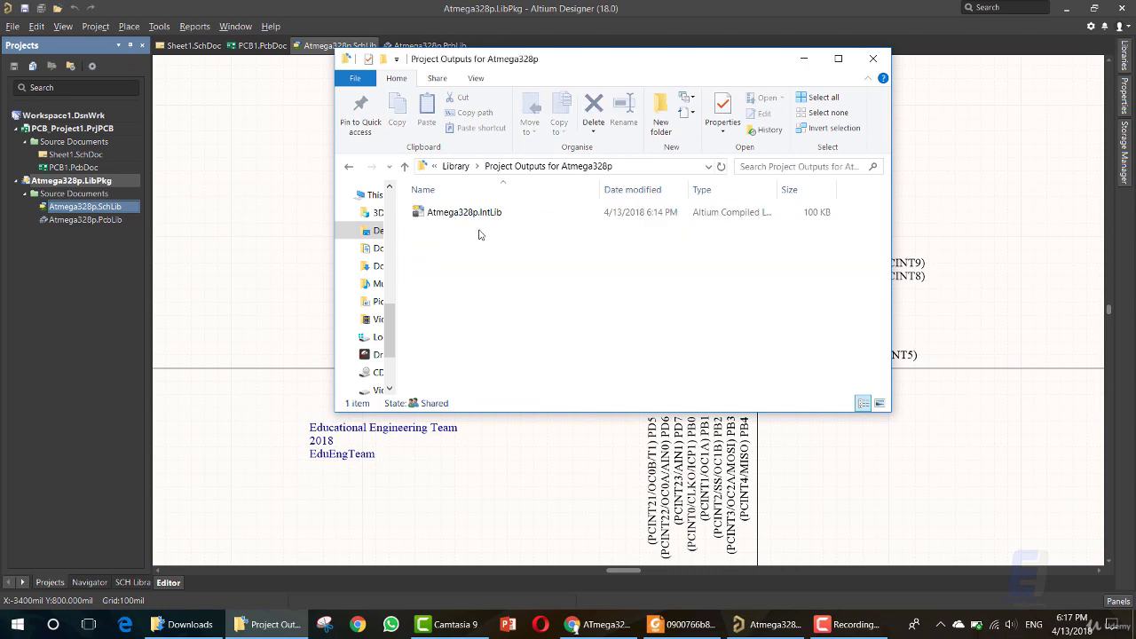
click(455, 166)
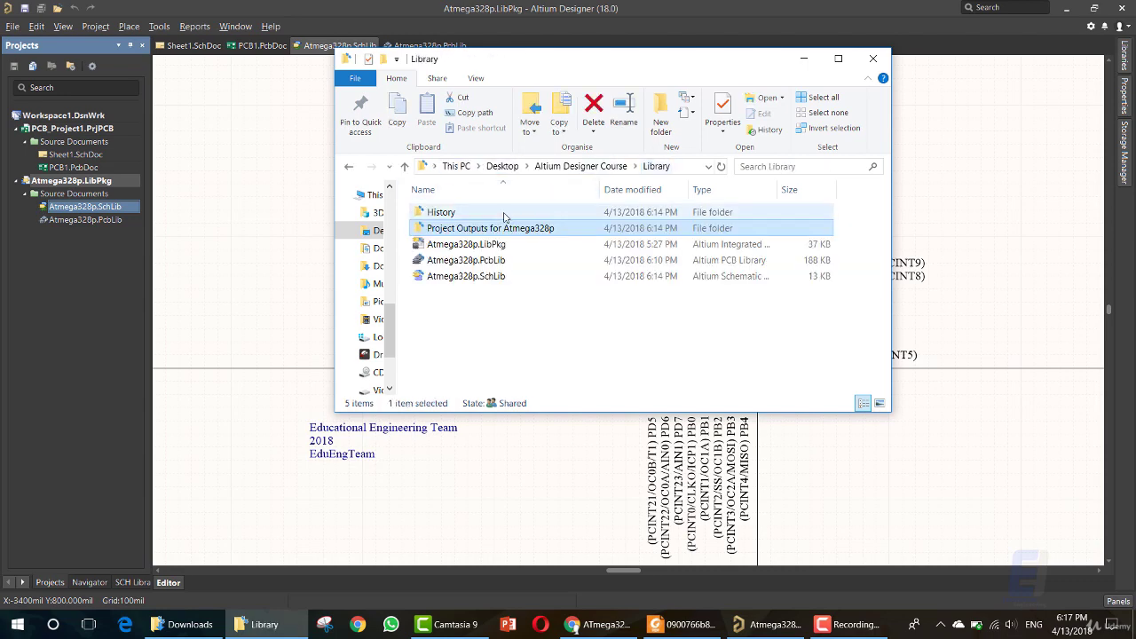
double_click(493, 229)
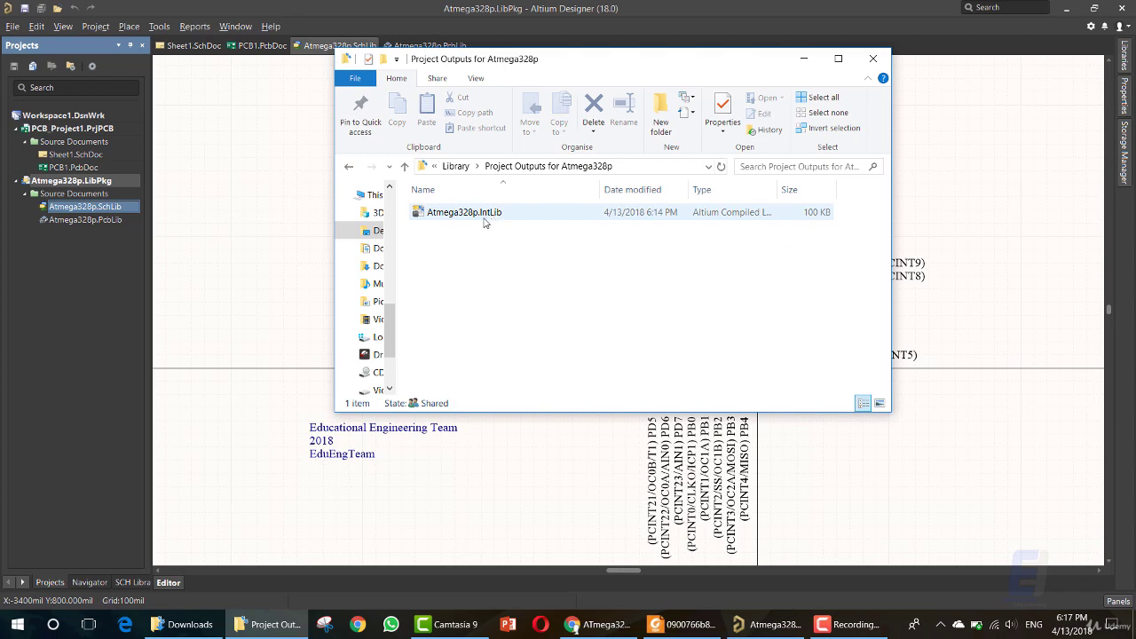
click(461, 215)
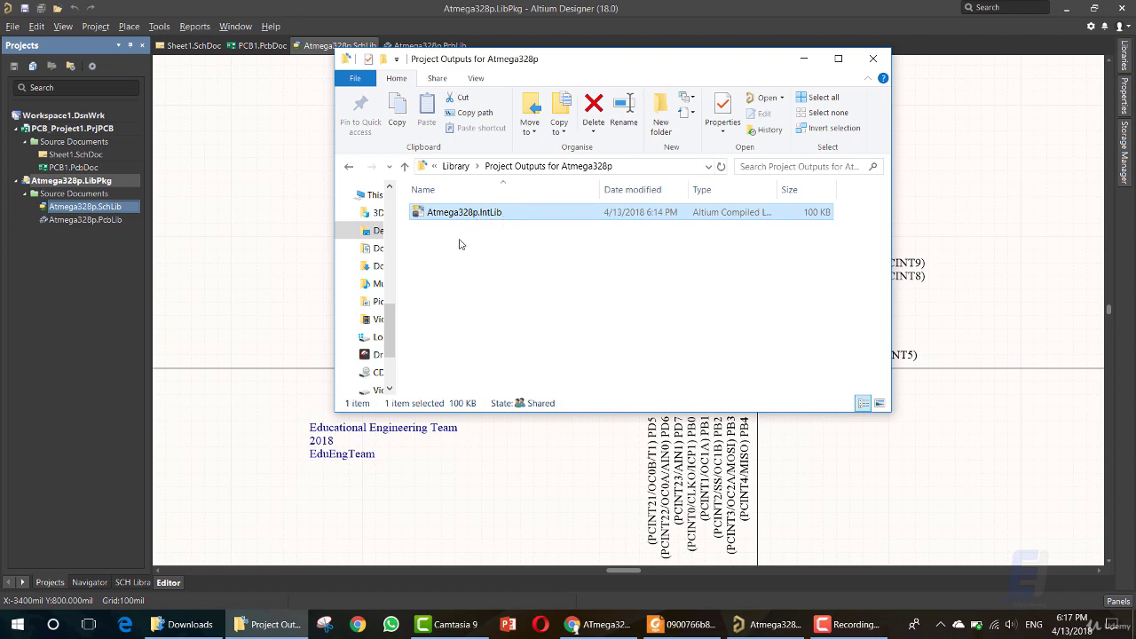
mouse_move(778, 190)
mouse_down()
mouse_move(827, 195)
mouse_move(810, 195)
mouse_up()
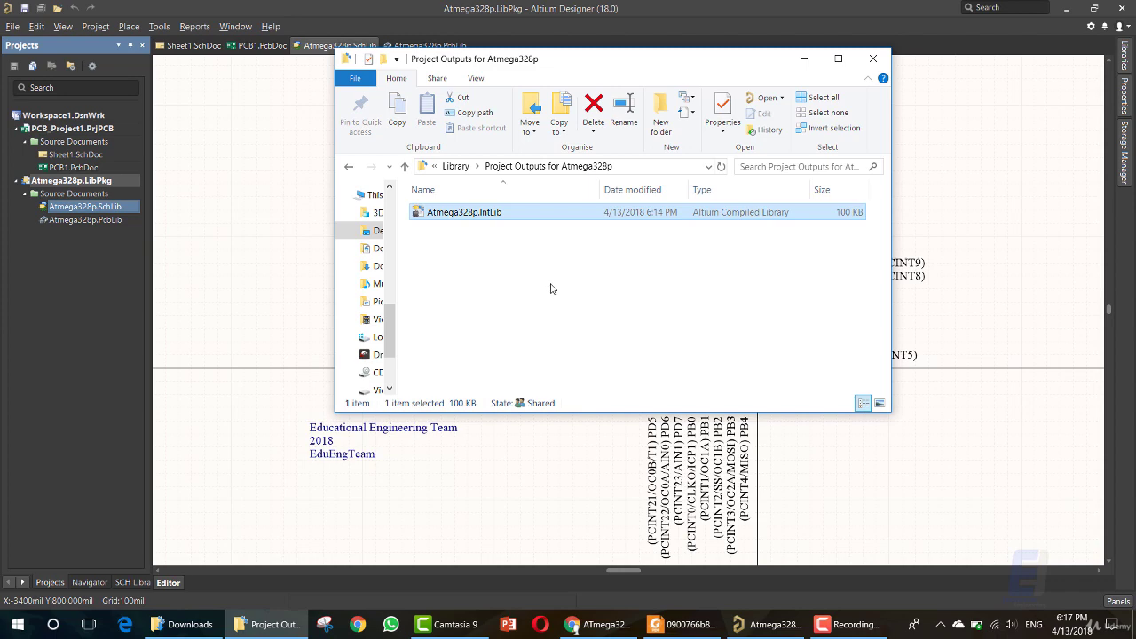
Copy Atmega328p.IntLib and paste it into the Altium Designer Course's Project folder.
right_click(500, 219)
click(533, 521)
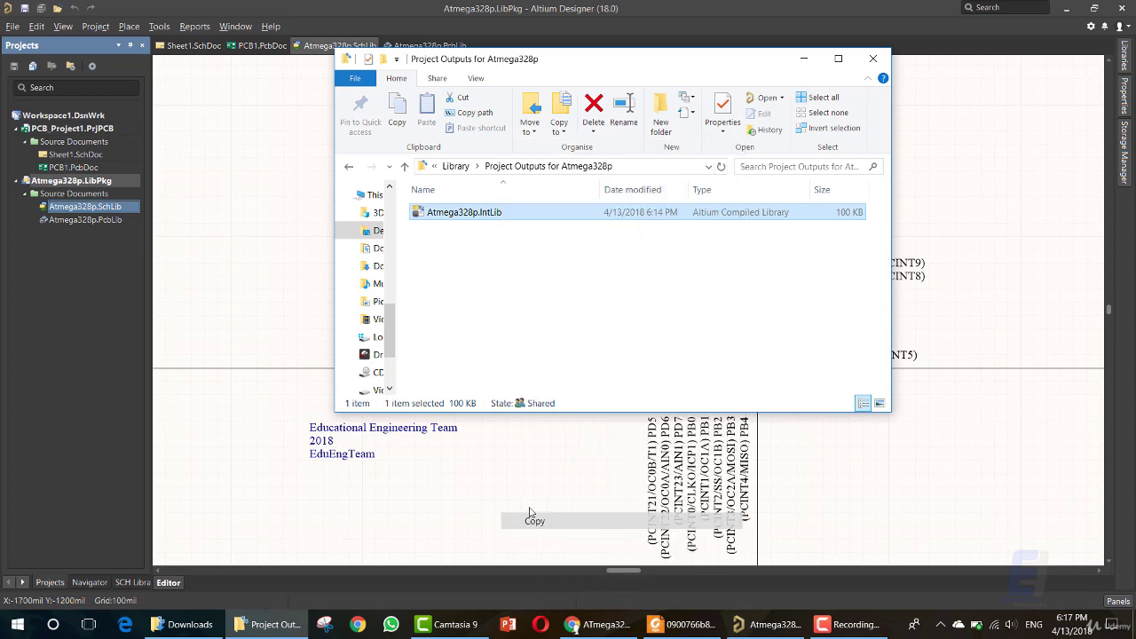
click(457, 166)
click(541, 166)
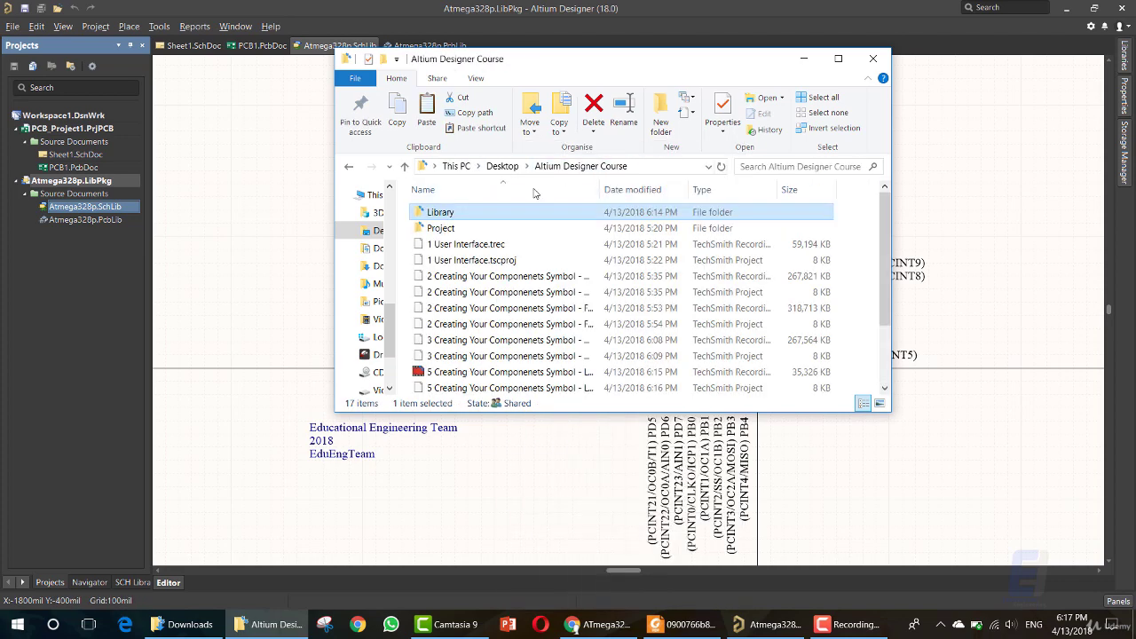
double_click(467, 228)
right_click(461, 329)
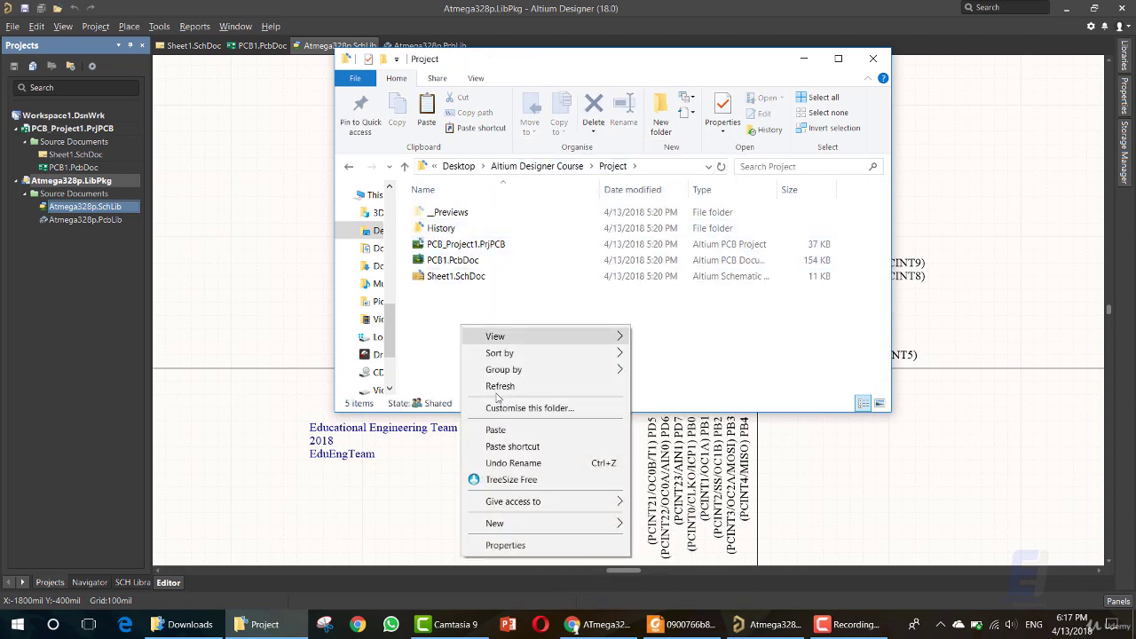
click(483, 431)
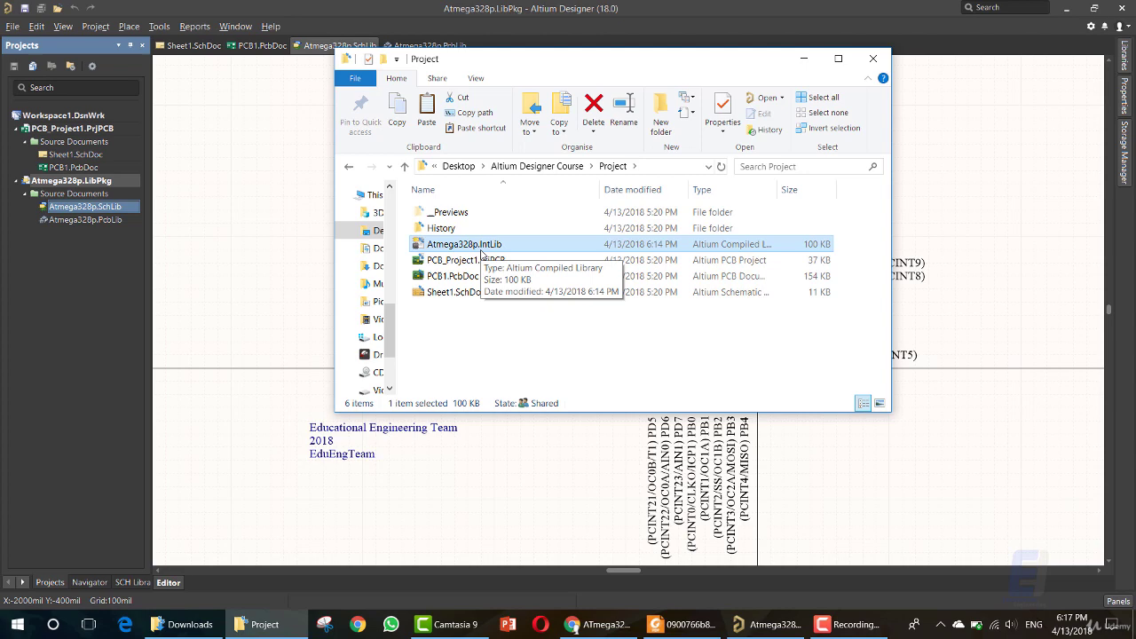
Remove Miscellaneous Devices and other installed libraries, plus the Atmega328p SchLib and PcbLib project libraries.
click(168, 304)
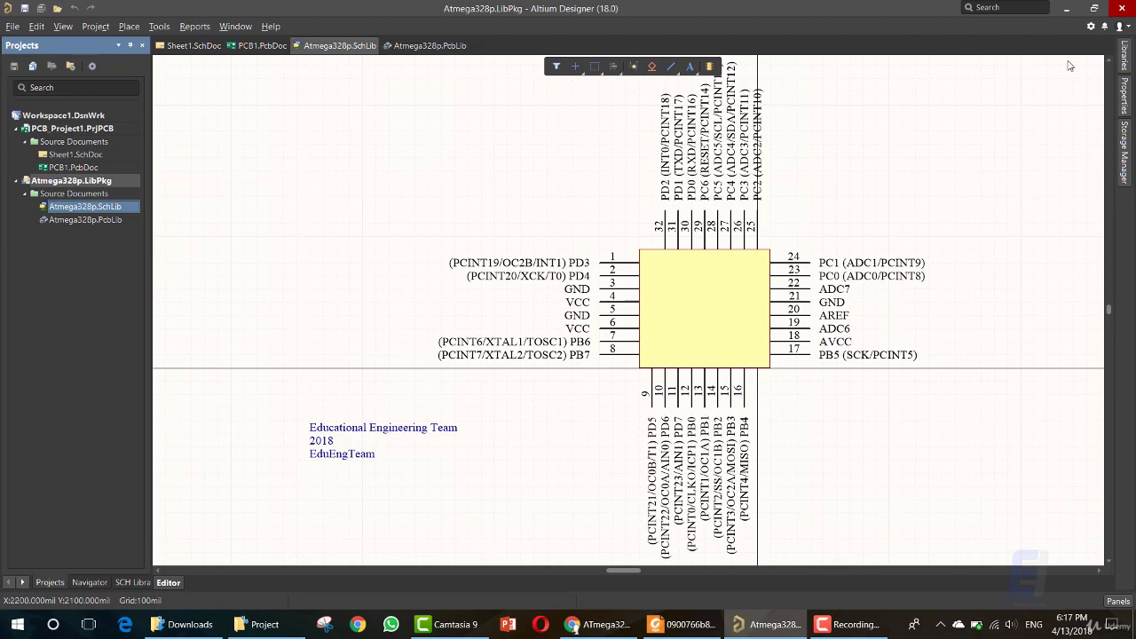
click(1125, 58)
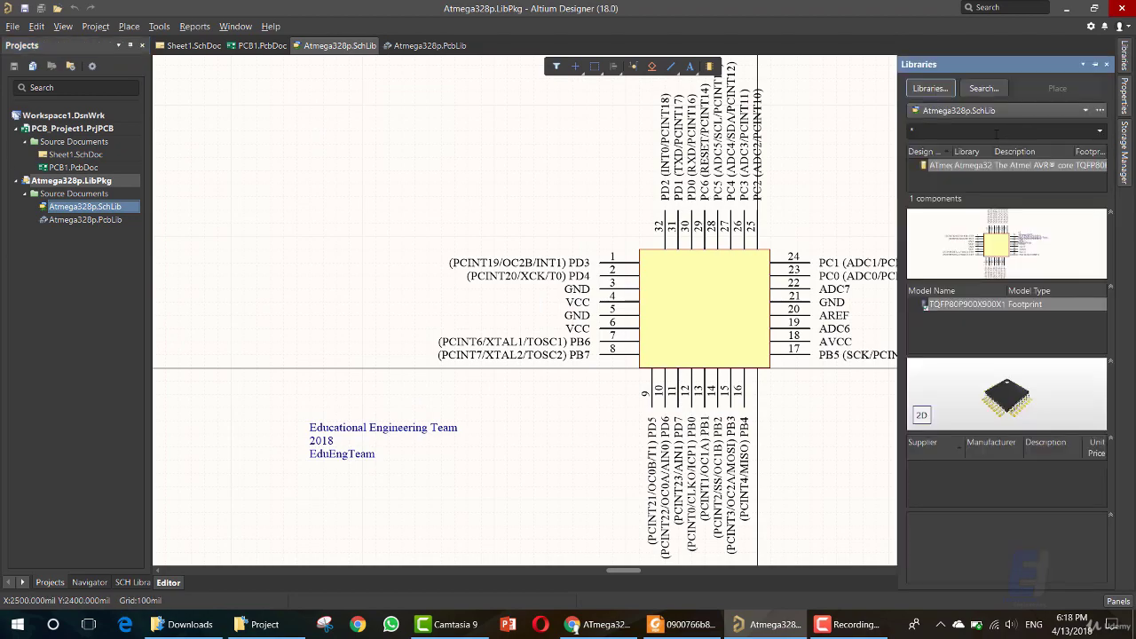
click(940, 89)
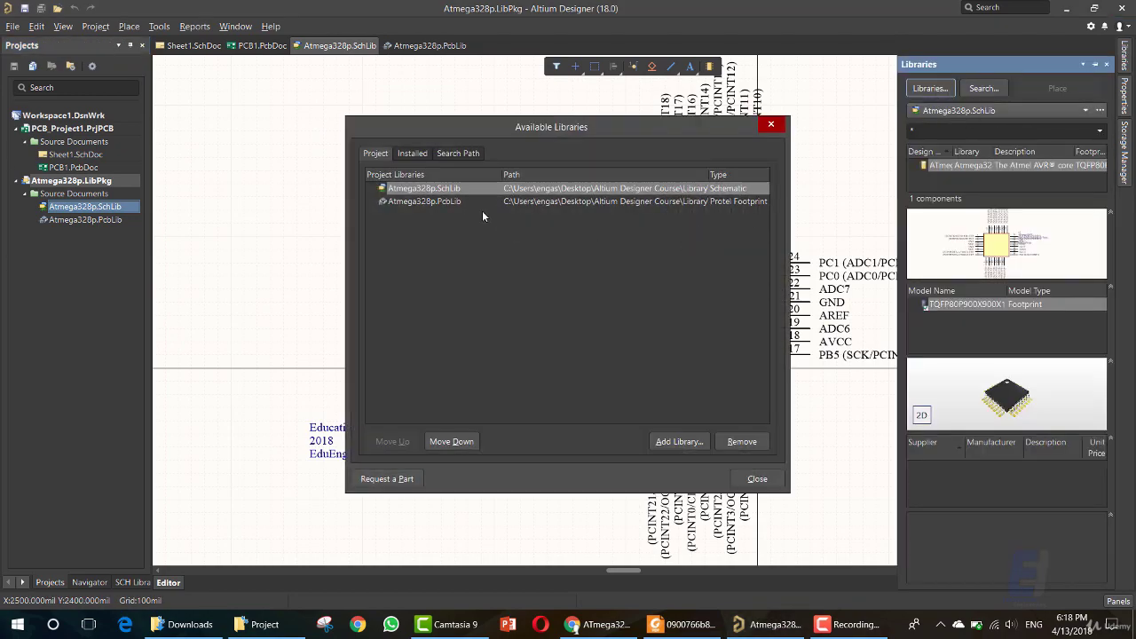
click(412, 152)
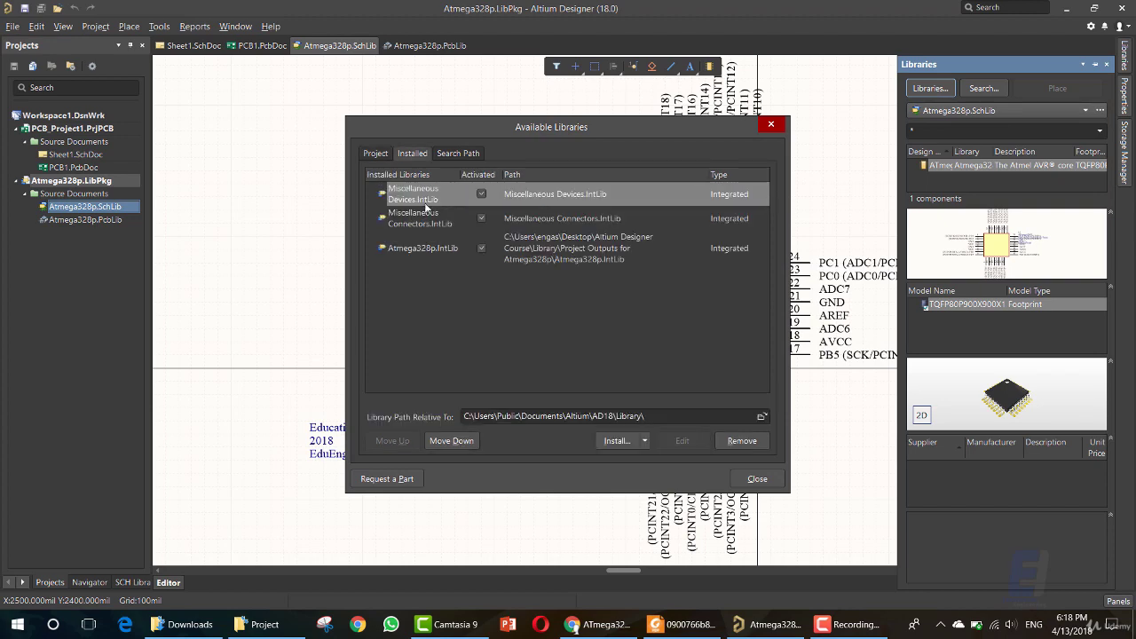
click(744, 441)
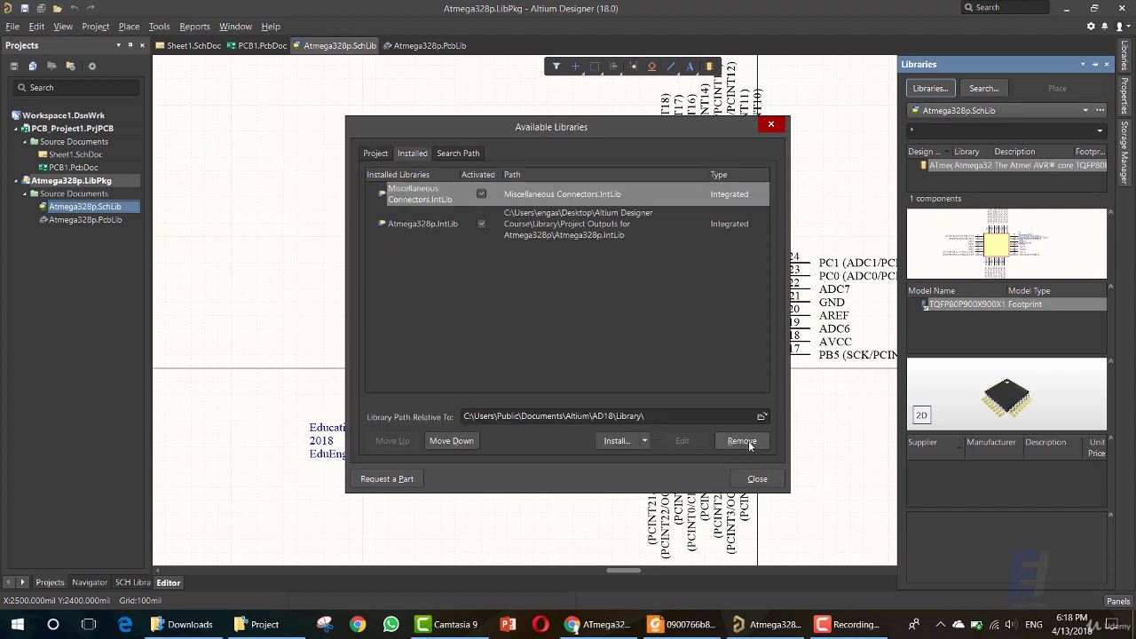
double_click(748, 441)
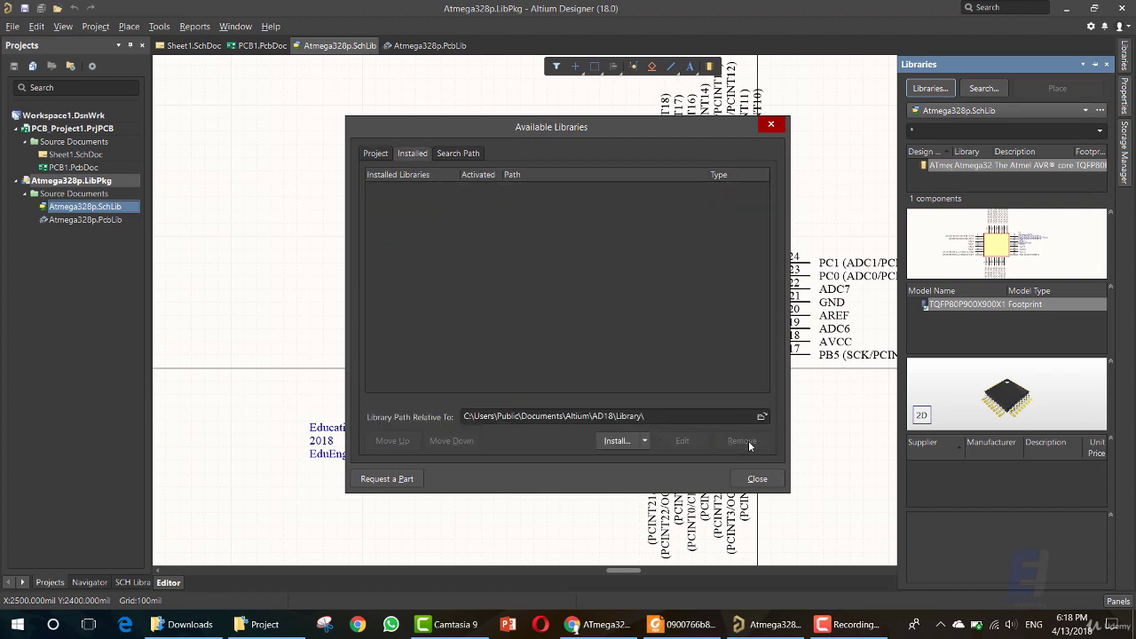
click(382, 156)
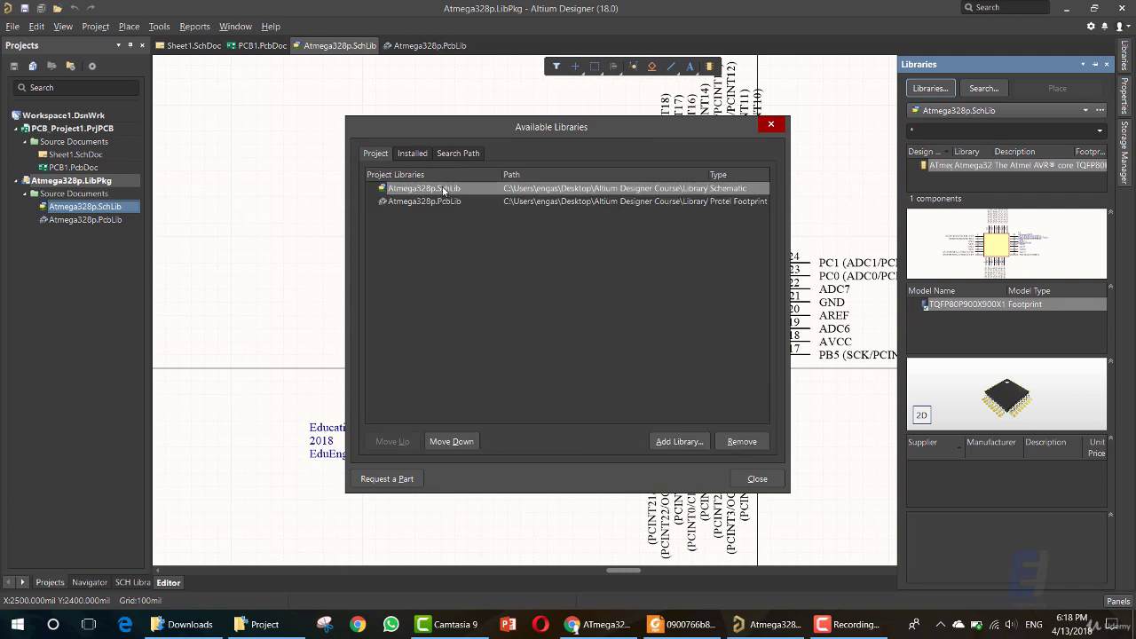
click(742, 441)
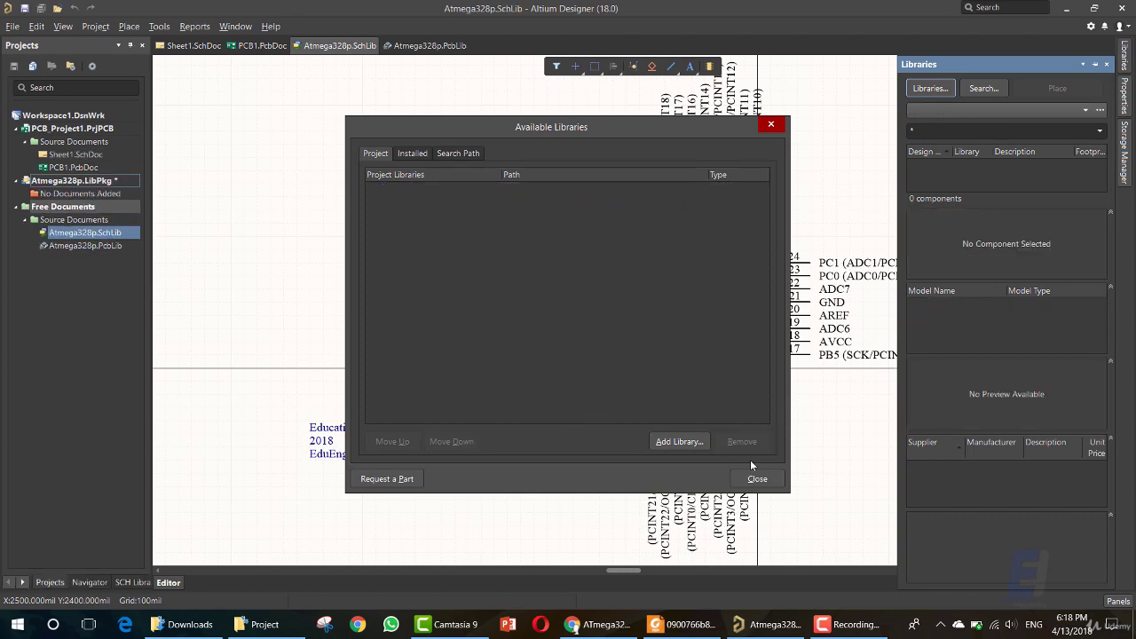
Copy the course Project folder's full path from File Explorer for the library file picker.
click(693, 443)
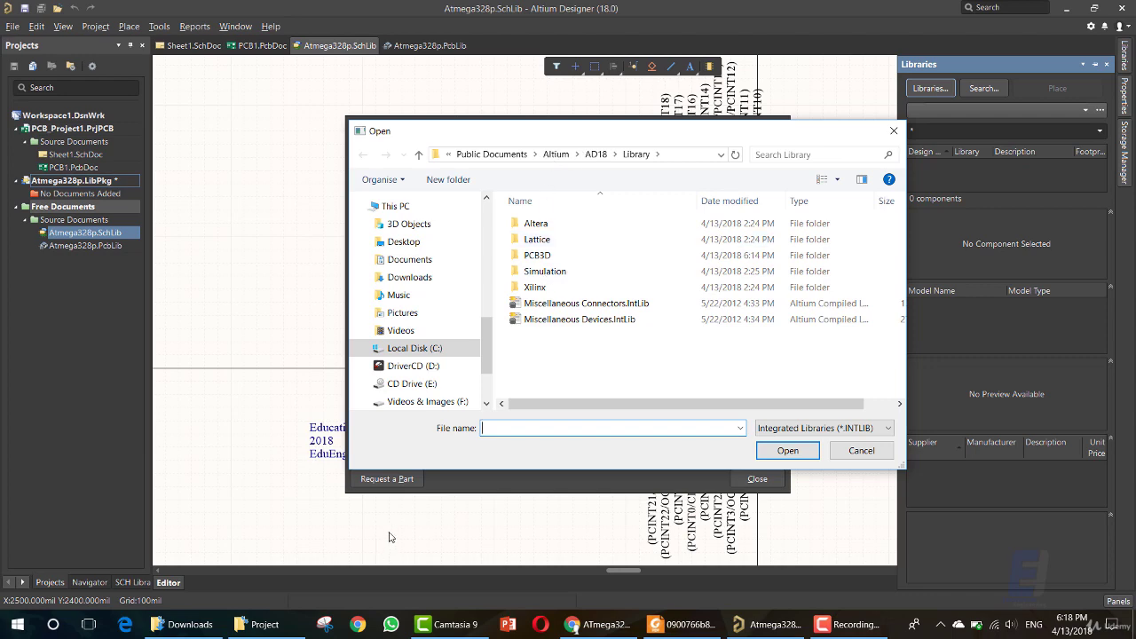
key(ctrl+v)
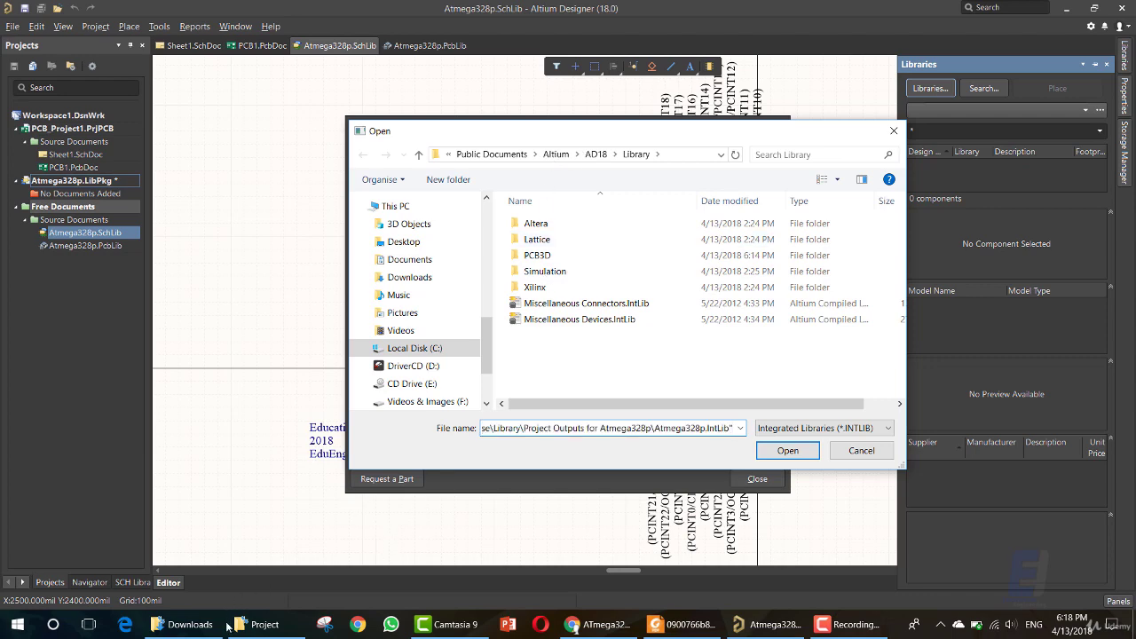
click(233, 624)
click(655, 167)
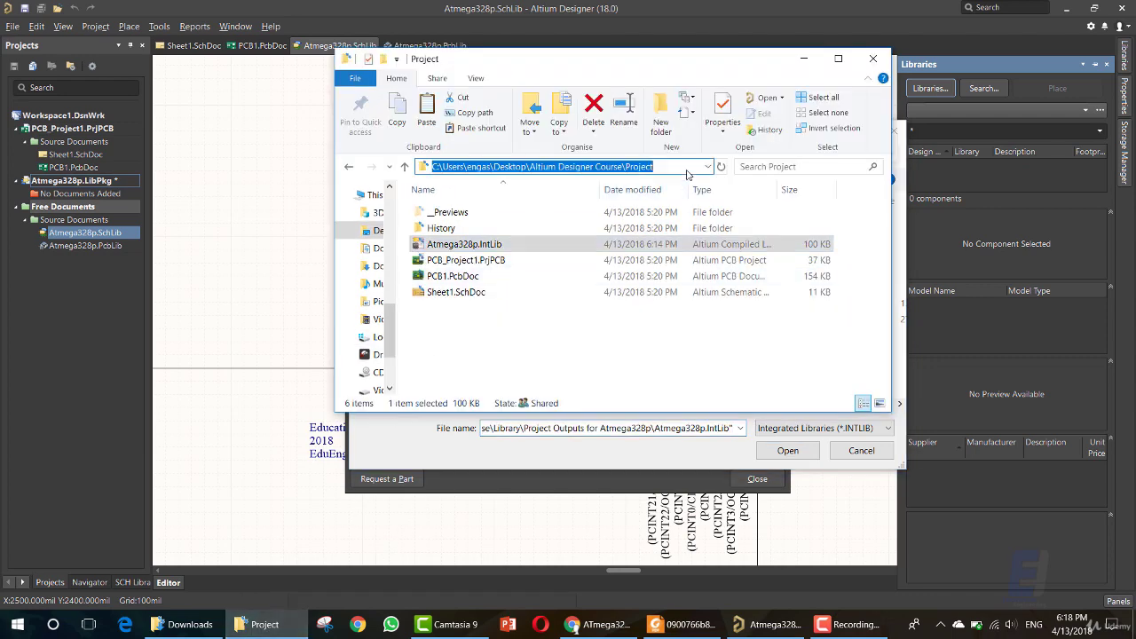
click(803, 59)
Add Atmega328p.IntLib from the course Project folder and close Available Libraries.
click(599, 428)
key(ctrl+a)
key(ctrl+v)
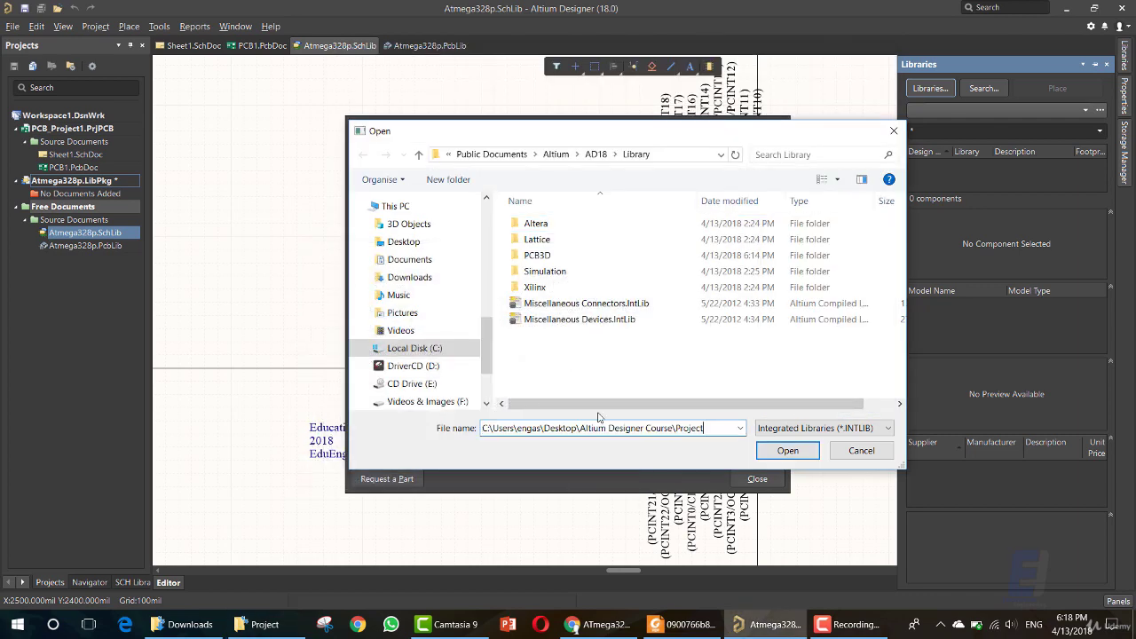
key(Return)
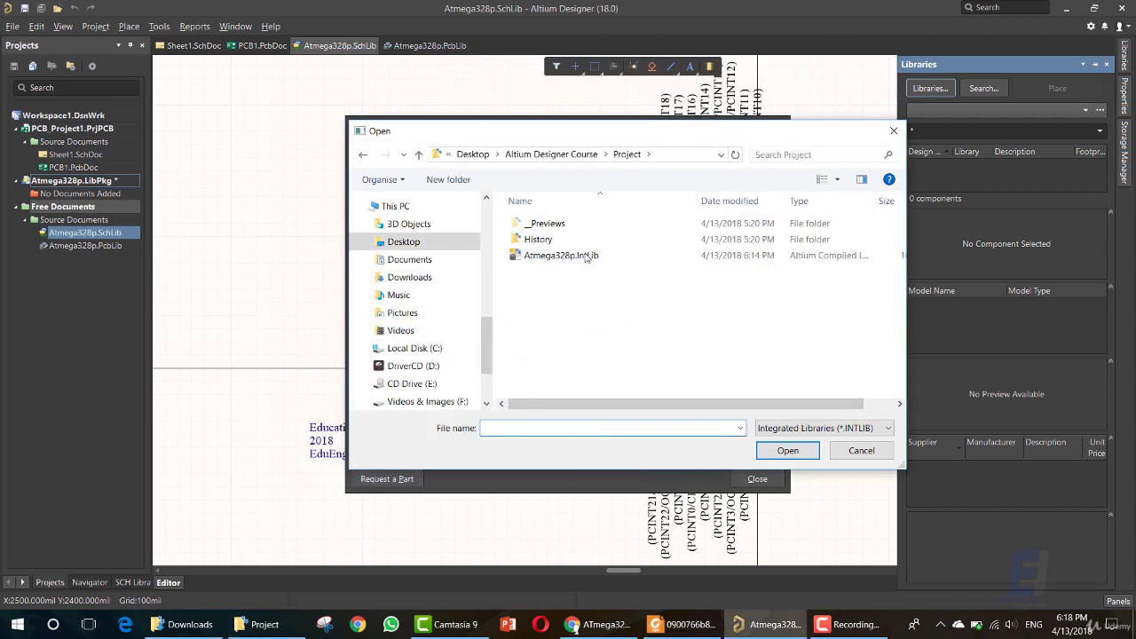
double_click(560, 256)
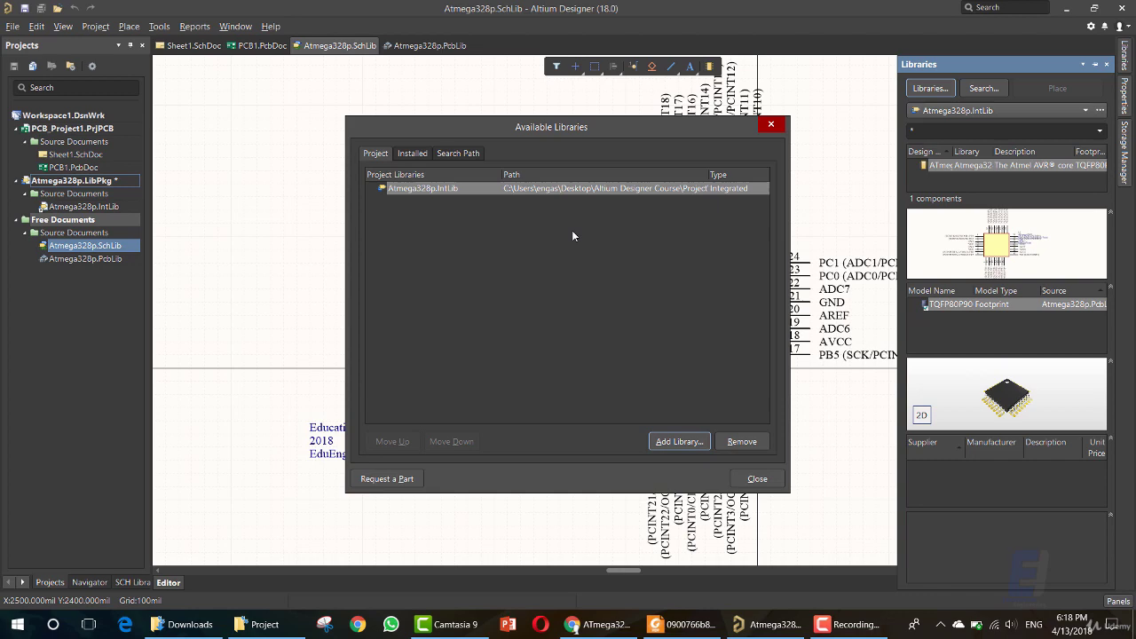
click(756, 478)
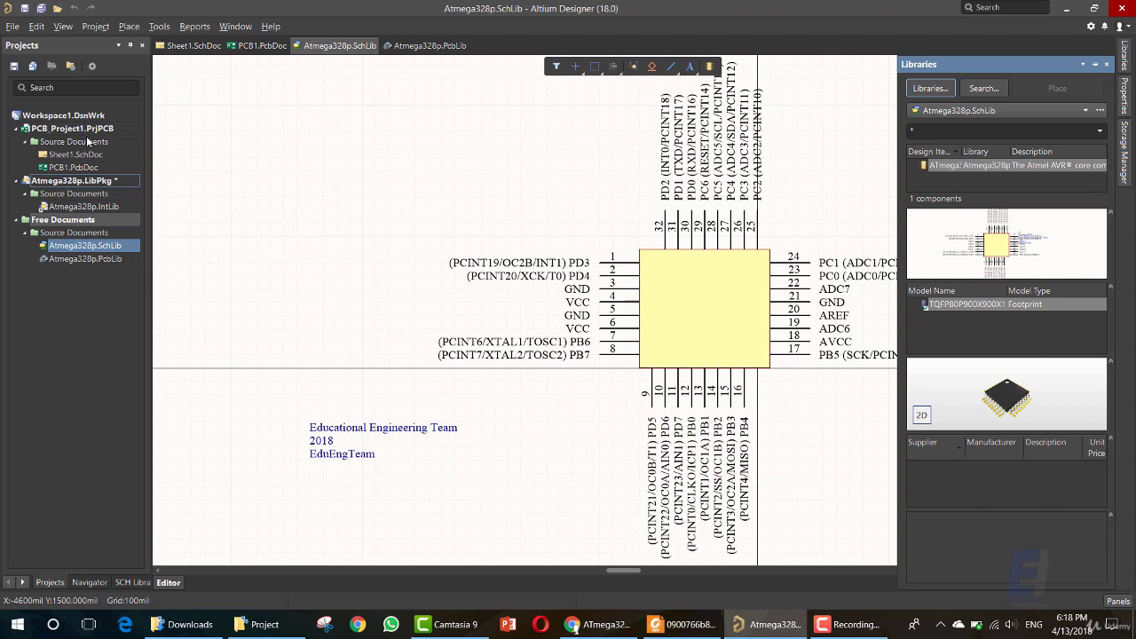
Open Sheet1.SchDoc and show the empty Libraries panel.
double_click(85, 158)
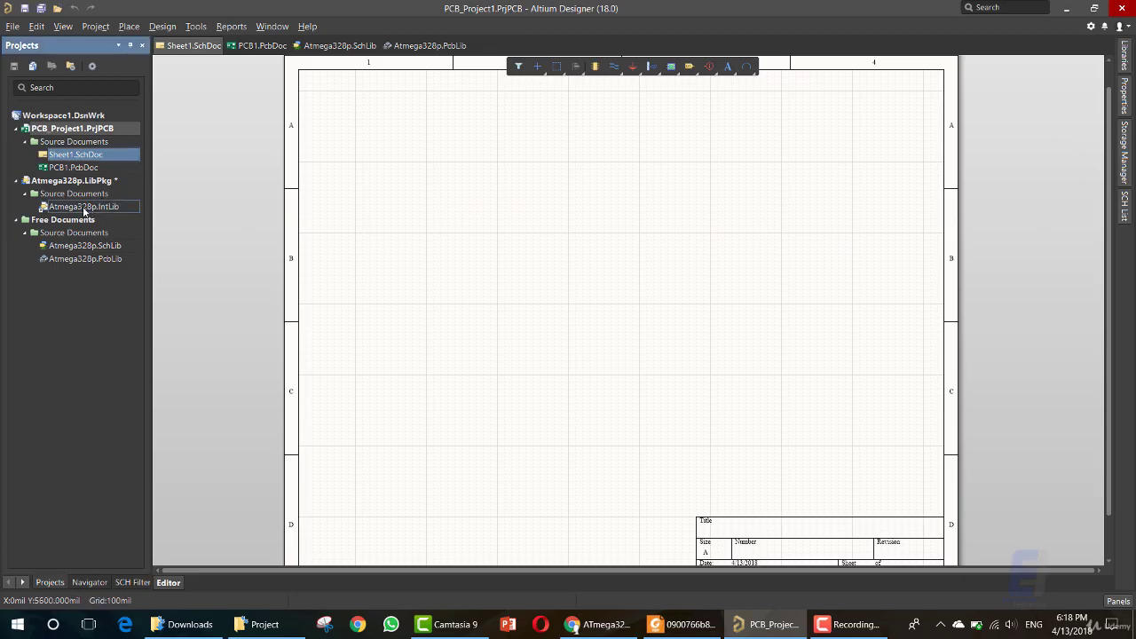
drag(84, 207, 442, 227)
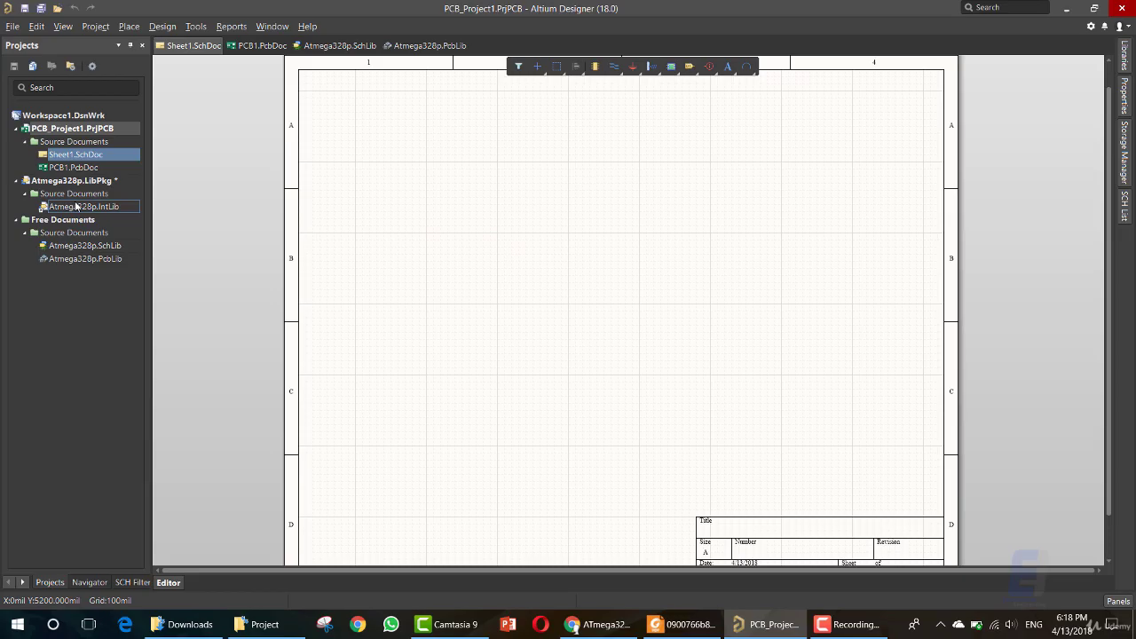
click(1123, 56)
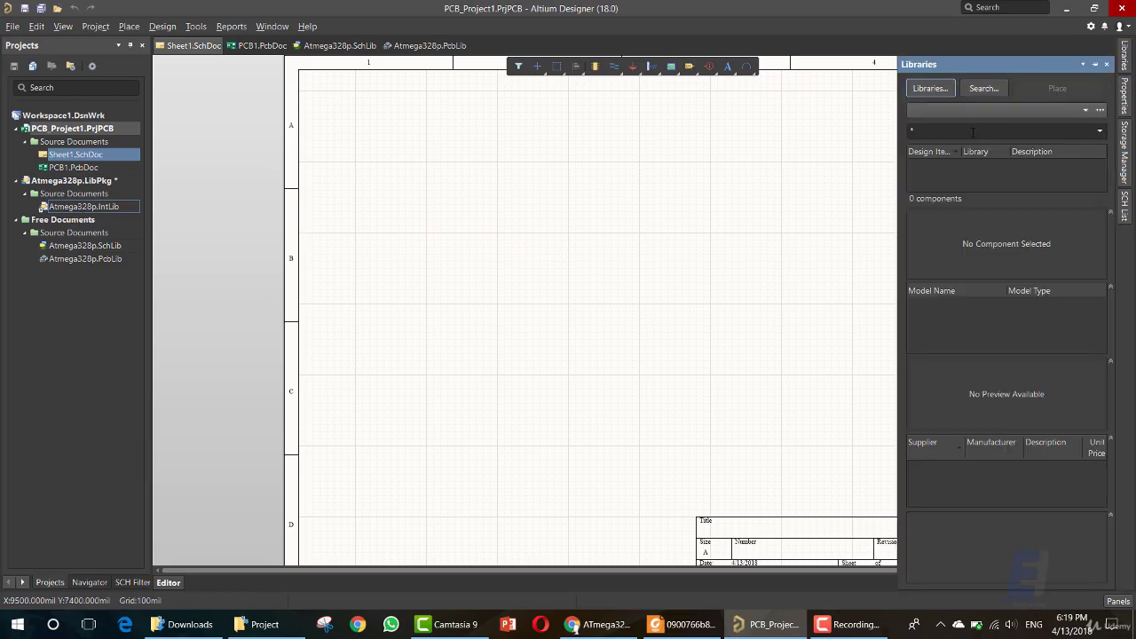
Add Atmega328p.IntLib under the Project tab of Available Libraries.
click(1097, 133)
click(931, 88)
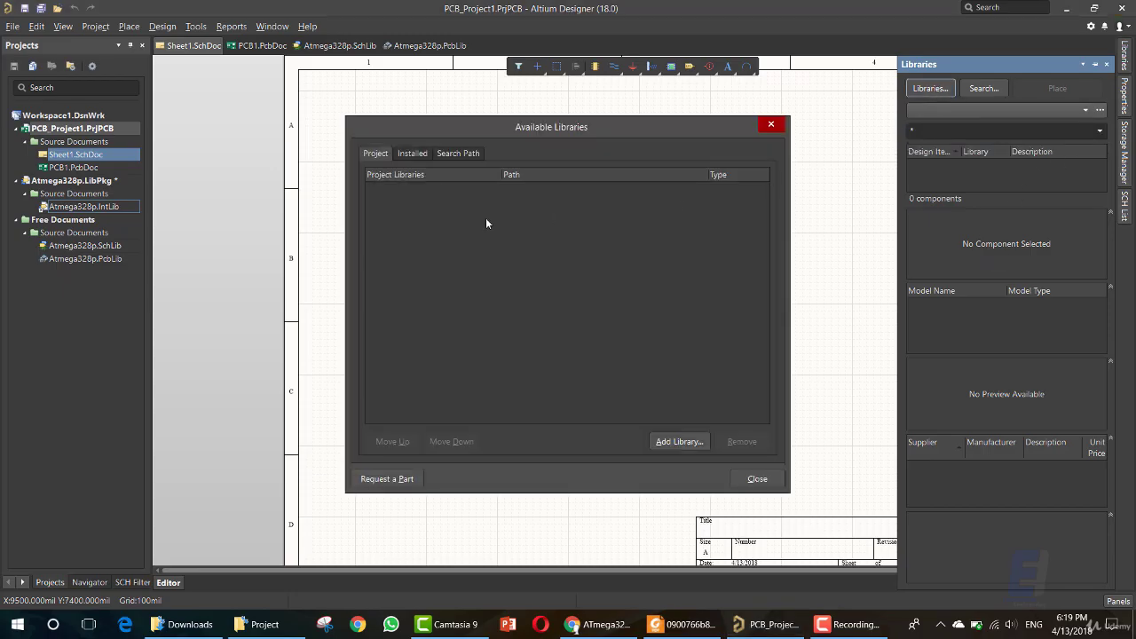
click(412, 154)
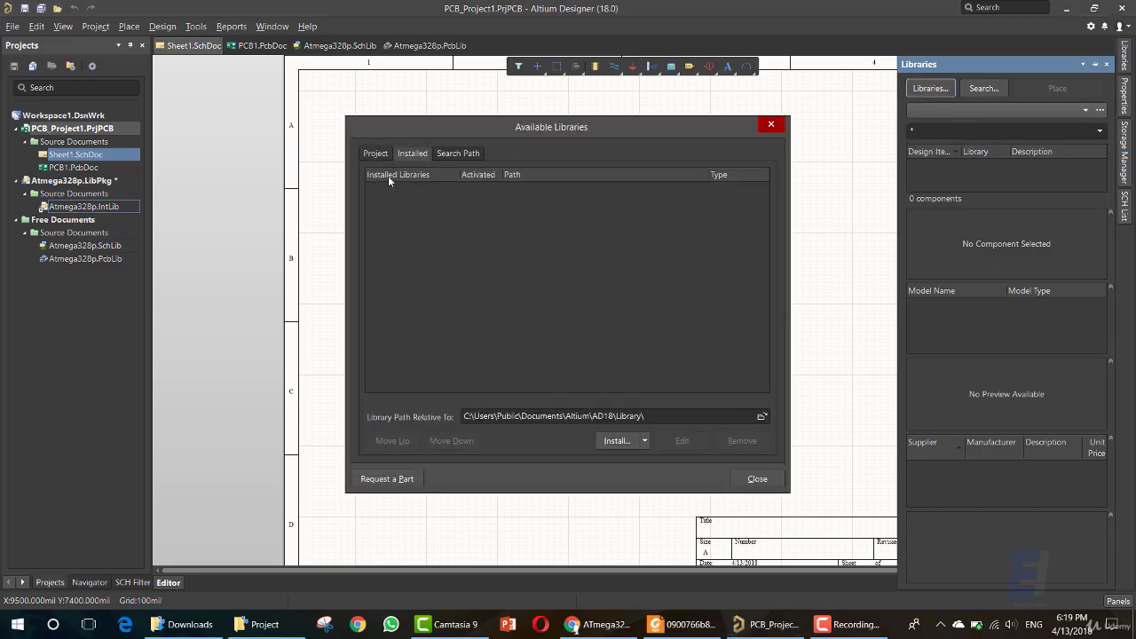
click(376, 154)
click(658, 450)
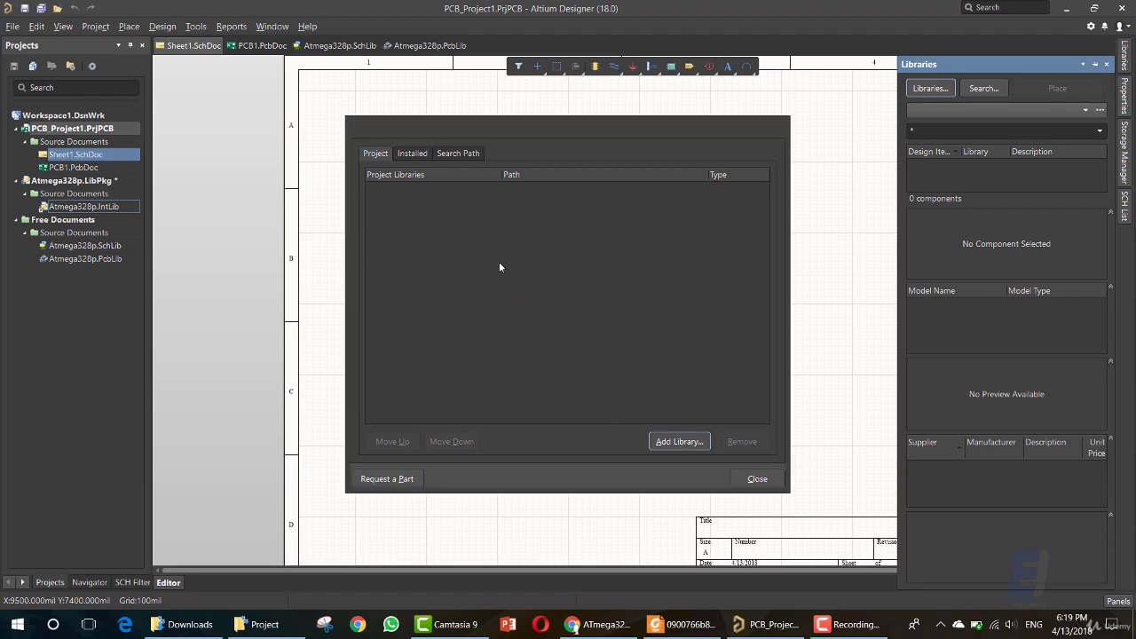
double_click(547, 256)
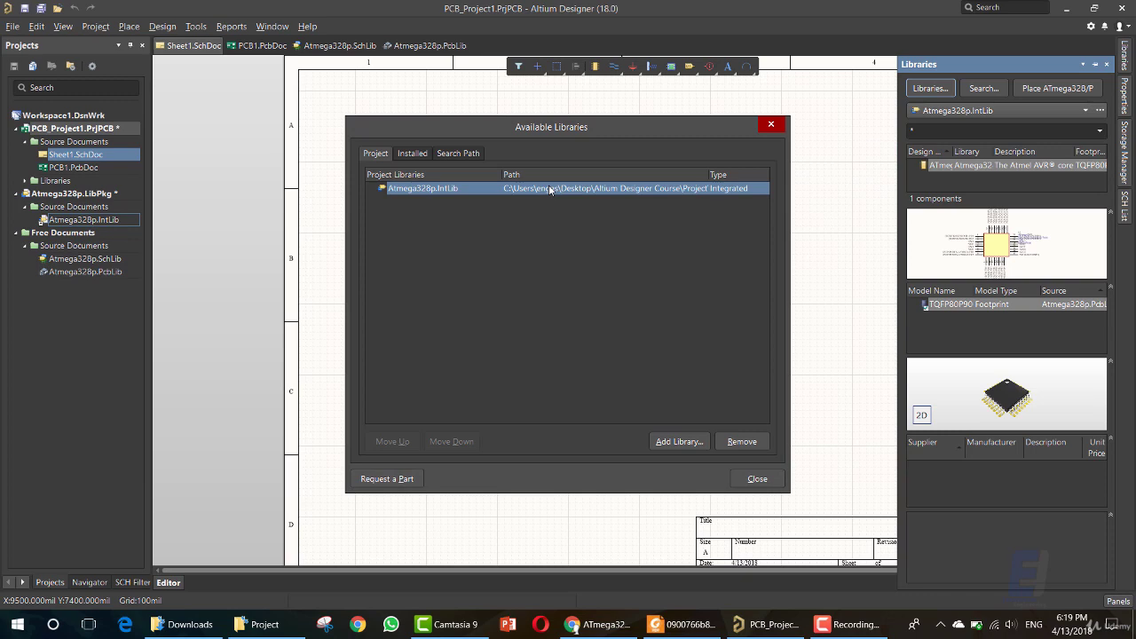
click(414, 152)
click(368, 151)
Drag ATmega328/P from the Libraries panel onto Sheet1 and position it near the centre.
click(754, 479)
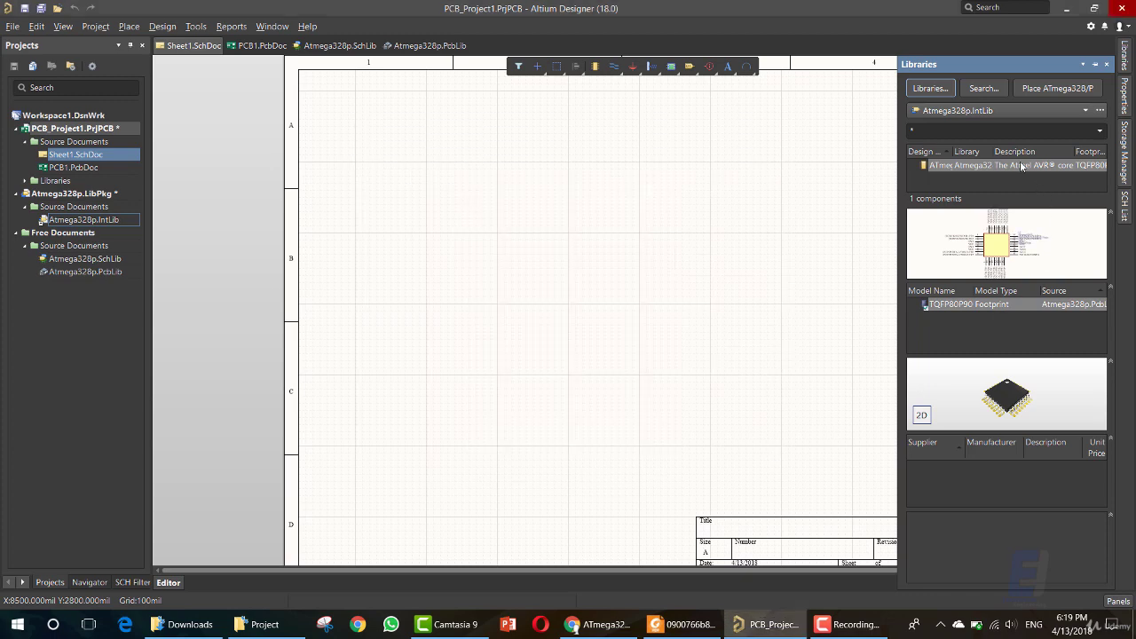
drag(1022, 167, 568, 253)
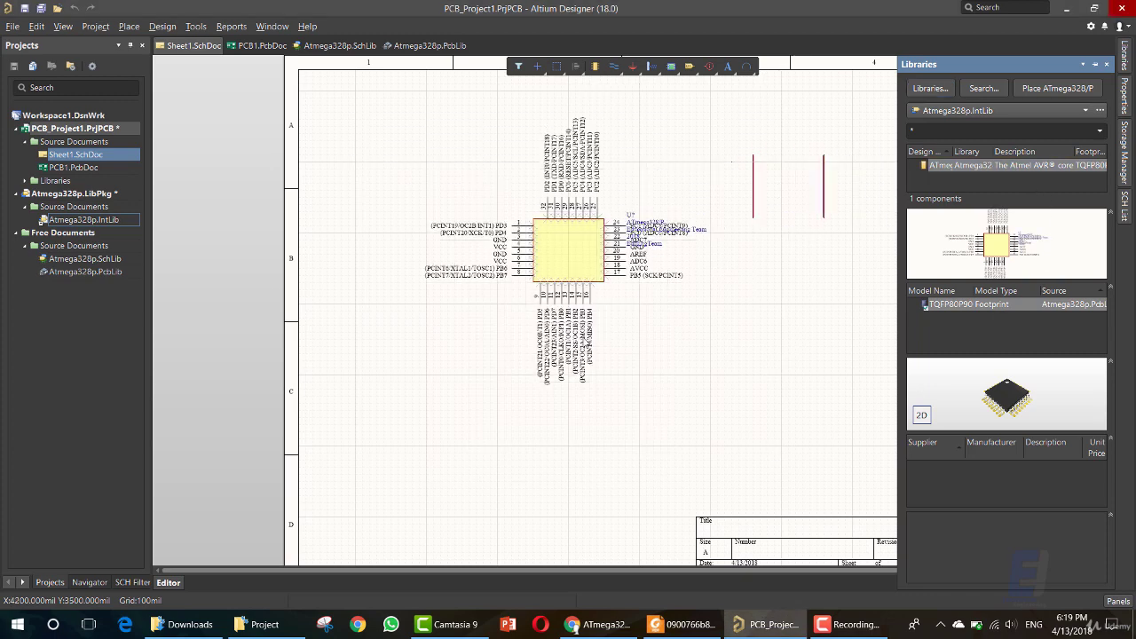
drag(542, 240, 529, 296)
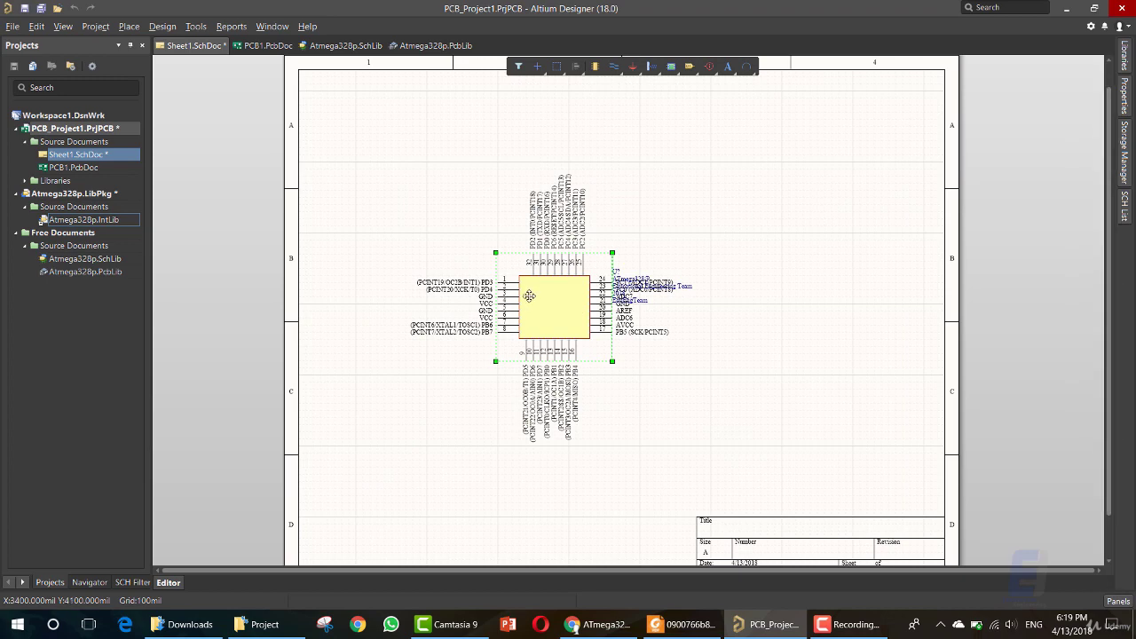
key(ctrl+w)
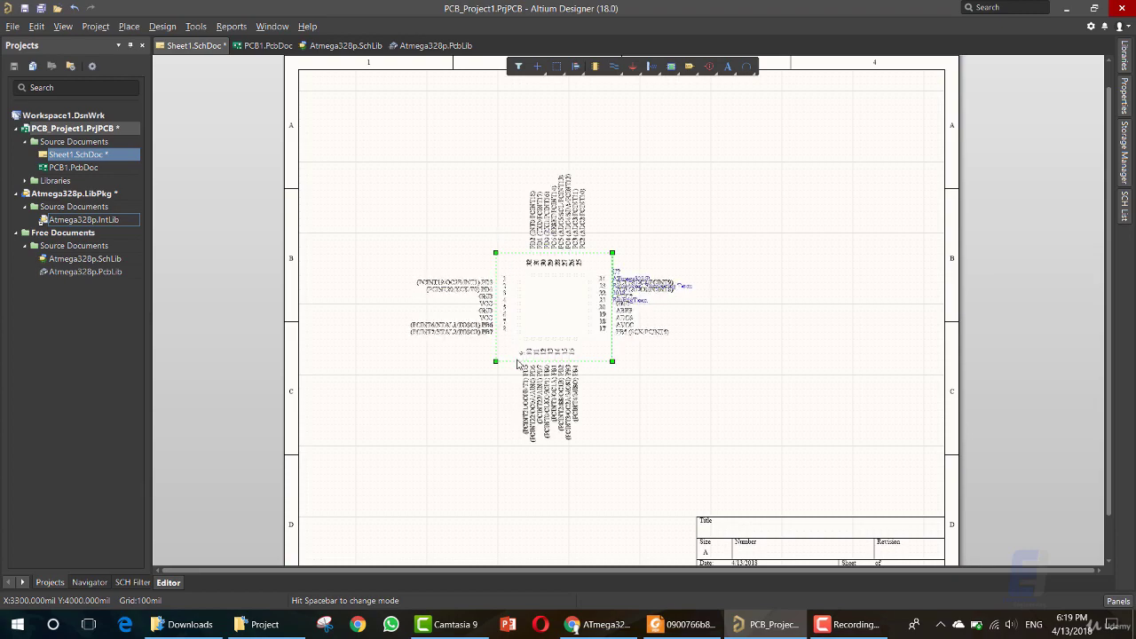
mouse_move(530, 305)
mouse_down()
mouse_move(522, 371)
mouse_move(581, 318)
mouse_move(610, 353)
mouse_up()
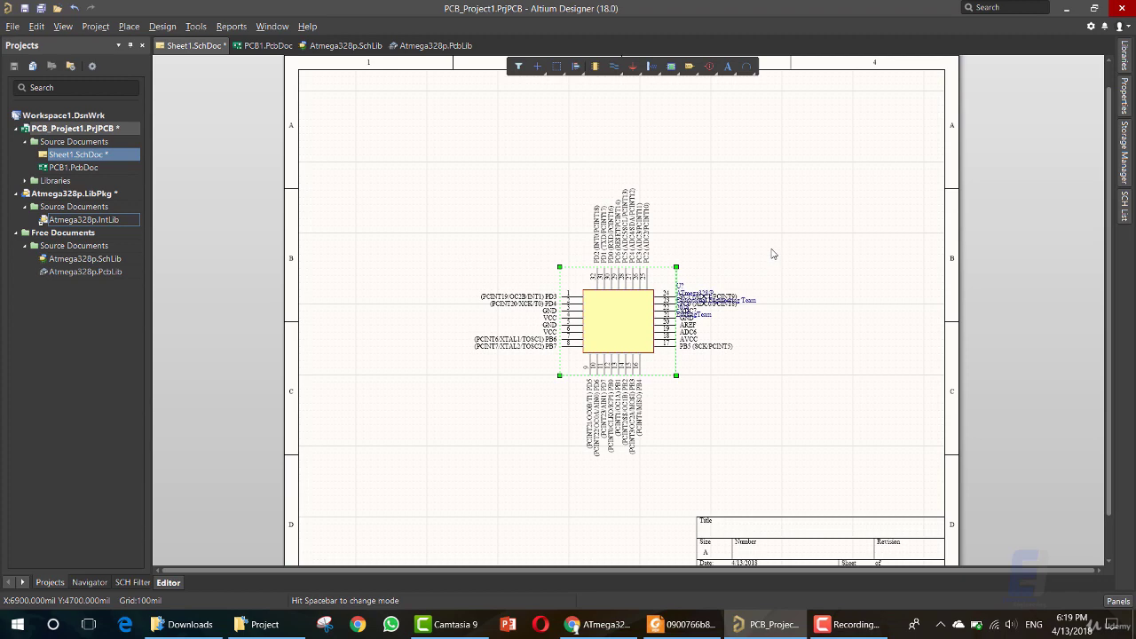
Show the Libraries panel and open the placed ATmega328/P's properties.
click(1125, 58)
double_click(693, 297)
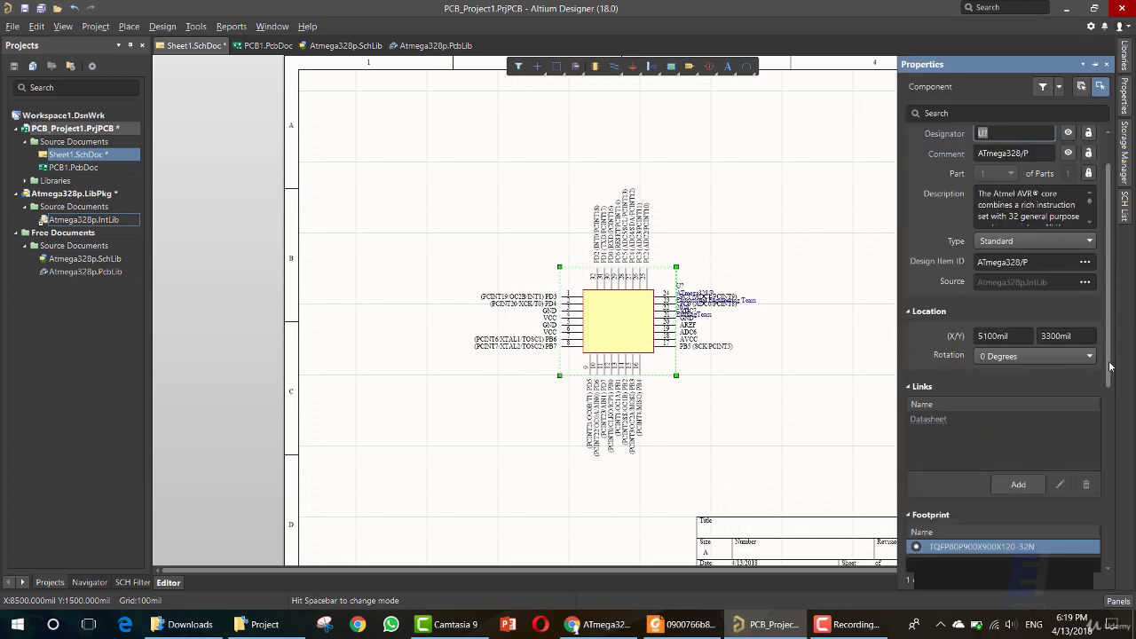